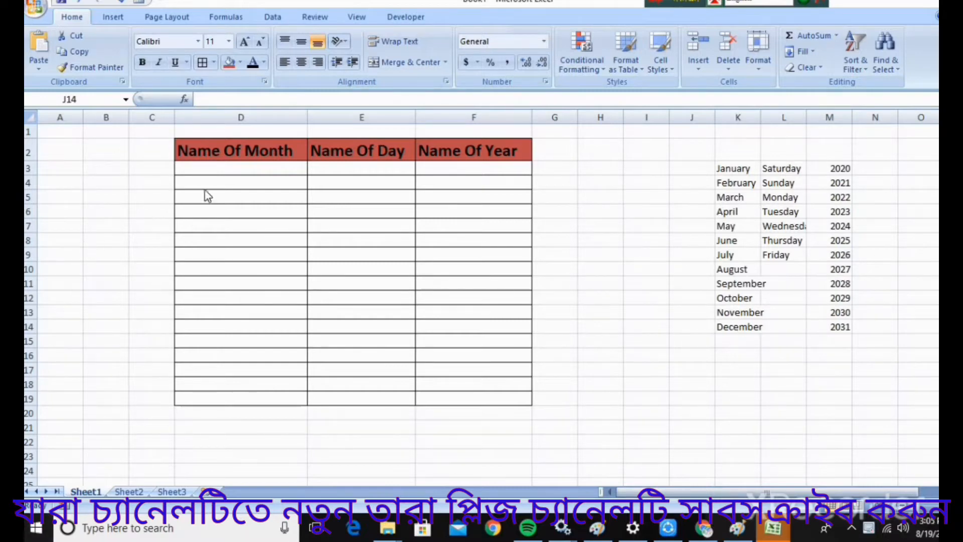
- Enter January in cell D4 and March in cell D8 of the Name Of Month column
{"action": "left_click", "coordinate": [215, 179]}
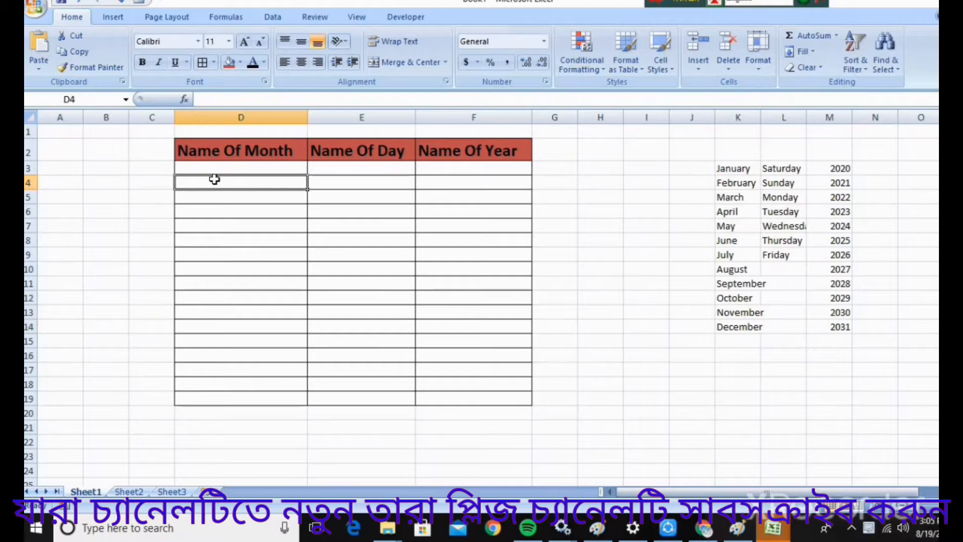
{"action": "type", "text": "Ja"}
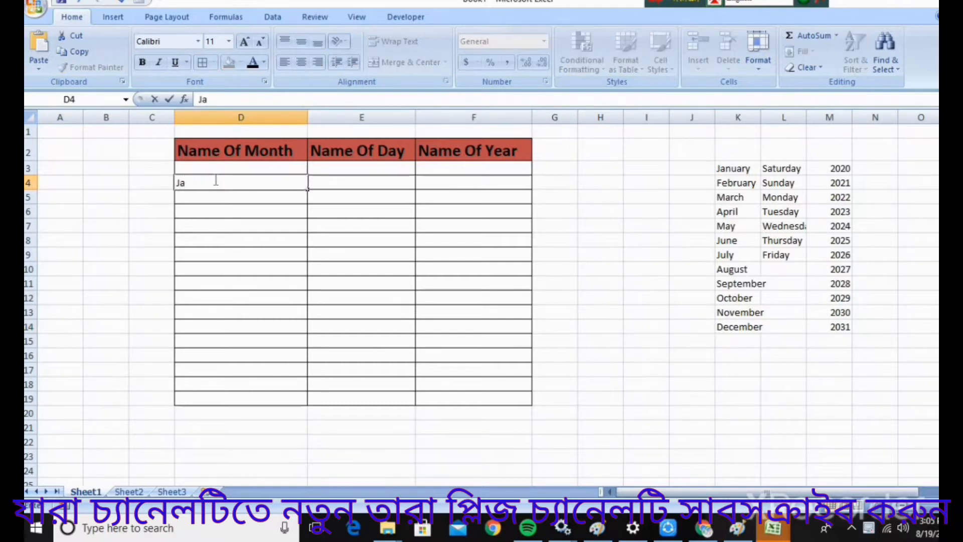
{"action": "type", "text": "nuary"}
{"action": "left_click", "coordinate": [244, 235]}
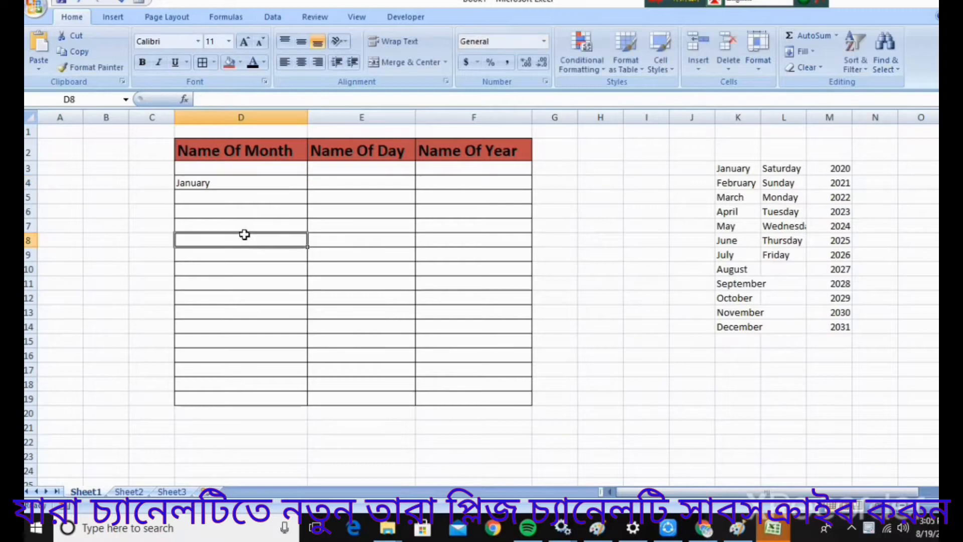
{"action": "type", "text": "Ma"}
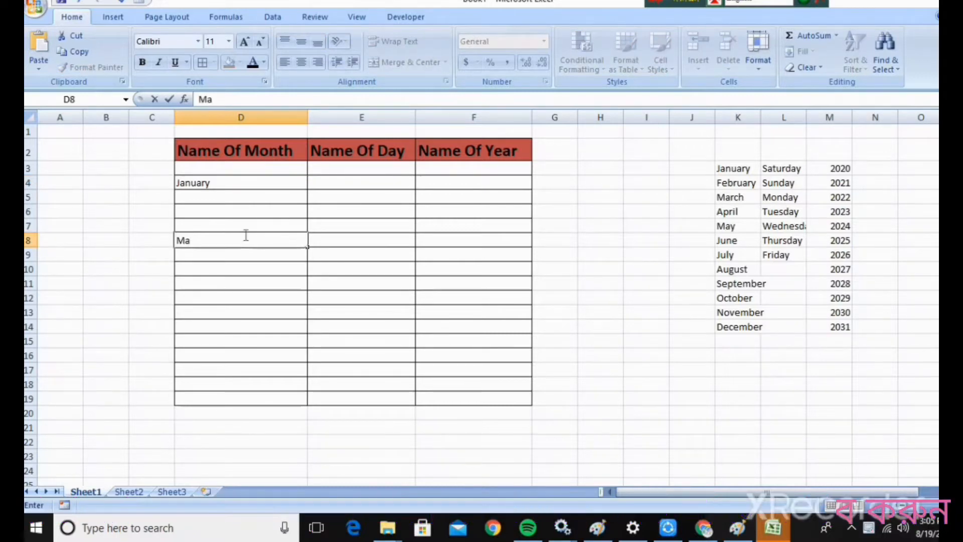
{"action": "type", "text": "rch"}
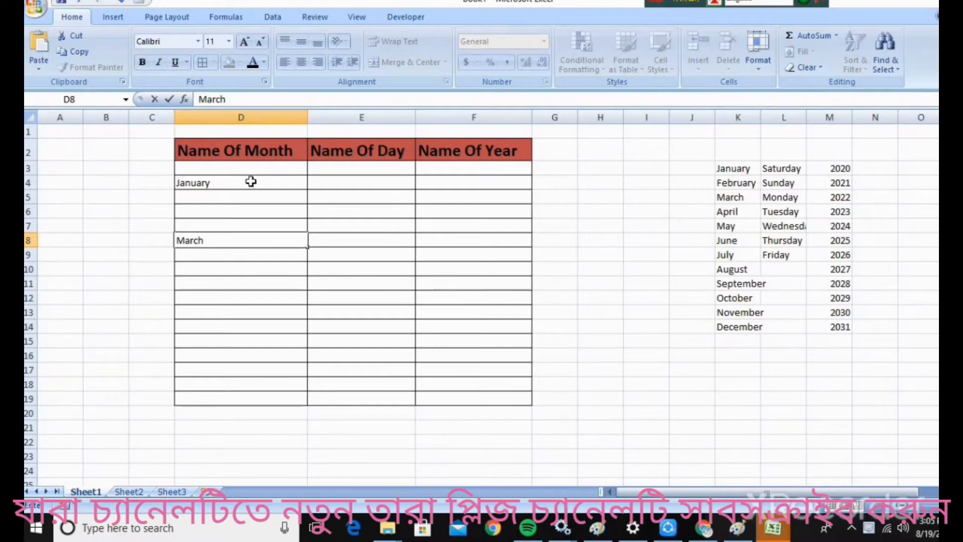
- Clear the typed month entries from cells D4:D8
{"action": "left_click", "coordinate": [269, 183]}
{"action": "right_click", "coordinate": [268, 186]}
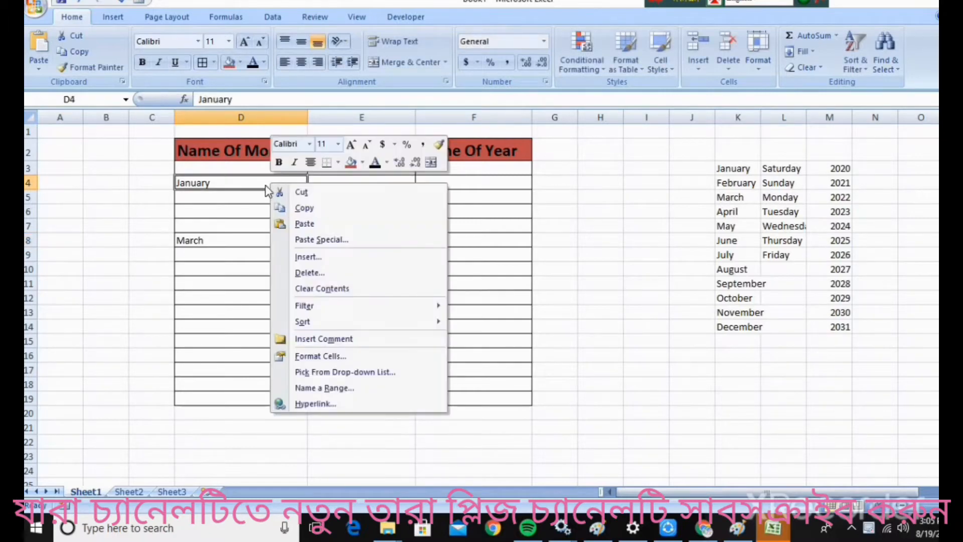
{"action": "left_click", "coordinate": [237, 189]}
{"action": "left_click_drag", "start_coordinate": [232, 183], "coordinate": [227, 235]}
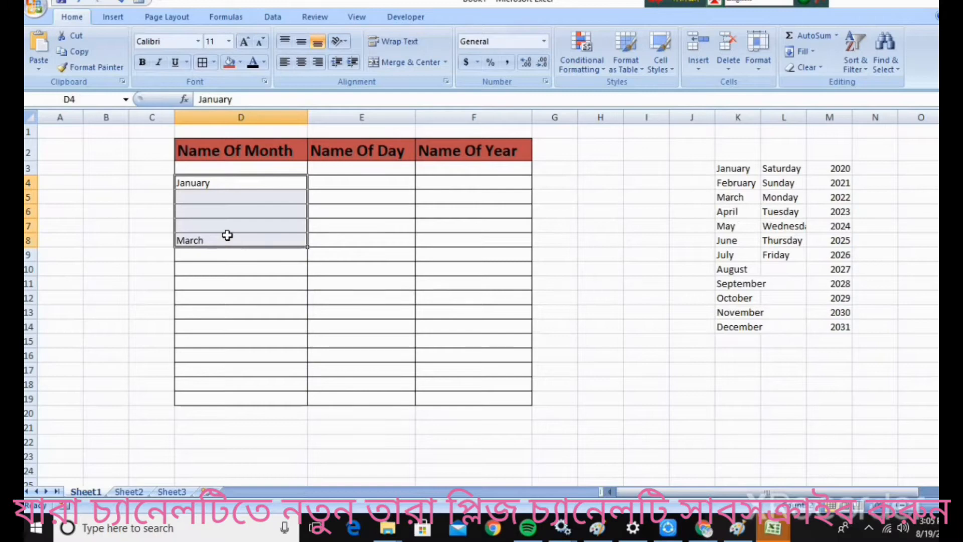
{"action": "key", "text": "Delete"}
{"action": "left_click", "coordinate": [642, 315]}
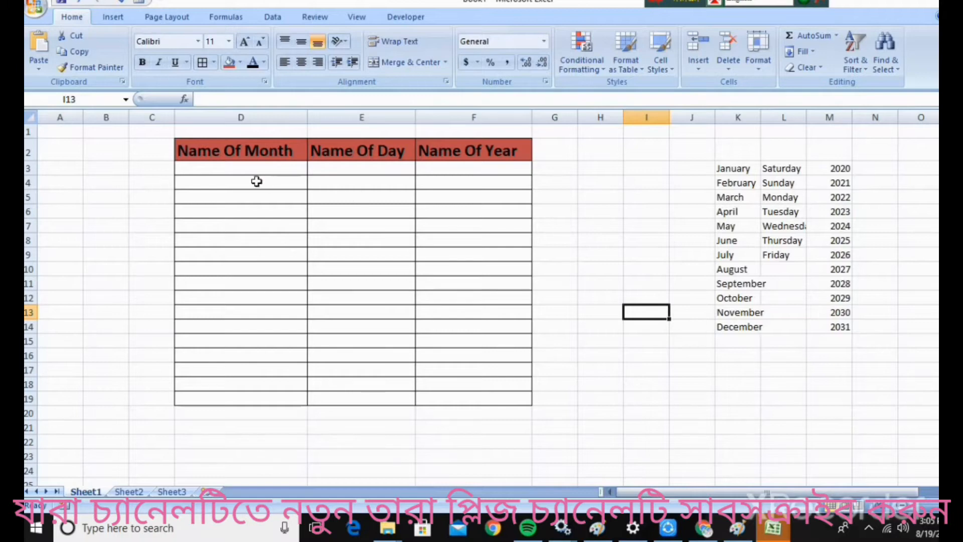
- Apply list data validation to cell D3, using the month names in =$K$3:$K$14 as the source
{"action": "left_click", "coordinate": [240, 165]}
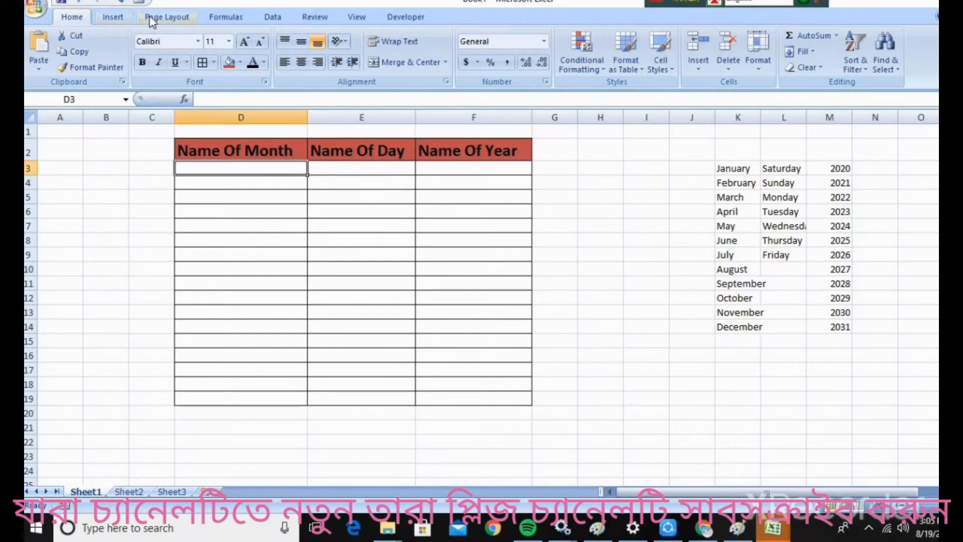
{"action": "left_click", "coordinate": [274, 17]}
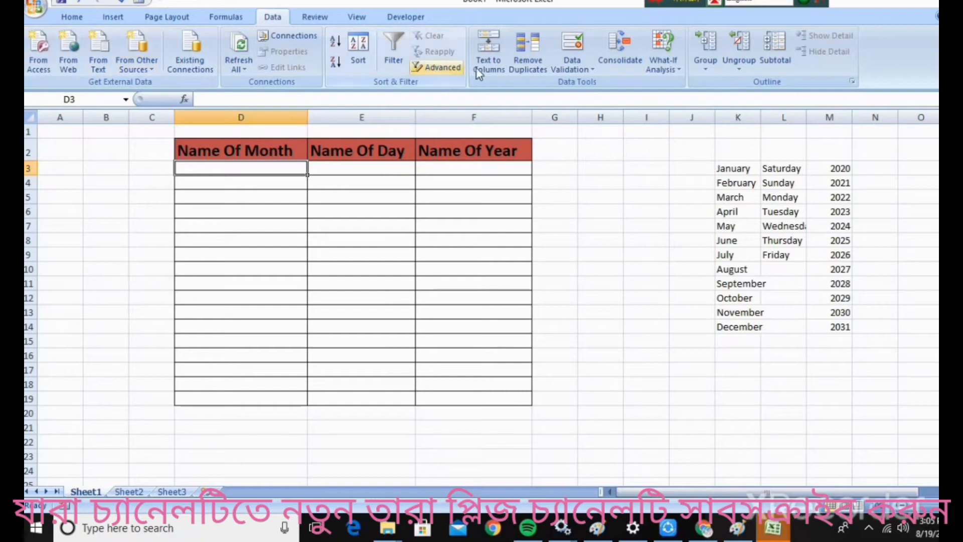
{"action": "left_click", "coordinate": [575, 55]}
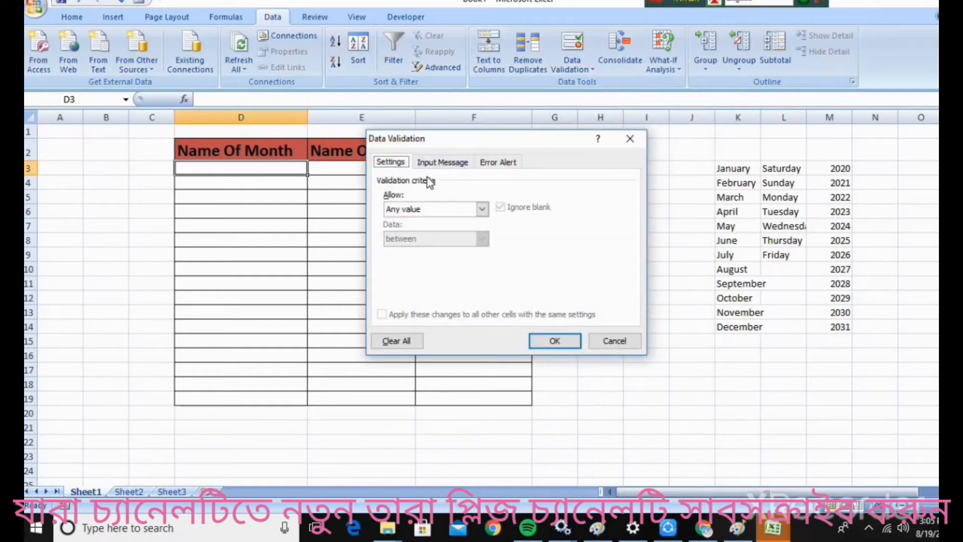
{"action": "left_click", "coordinate": [429, 209]}
{"action": "left_click", "coordinate": [410, 251]}
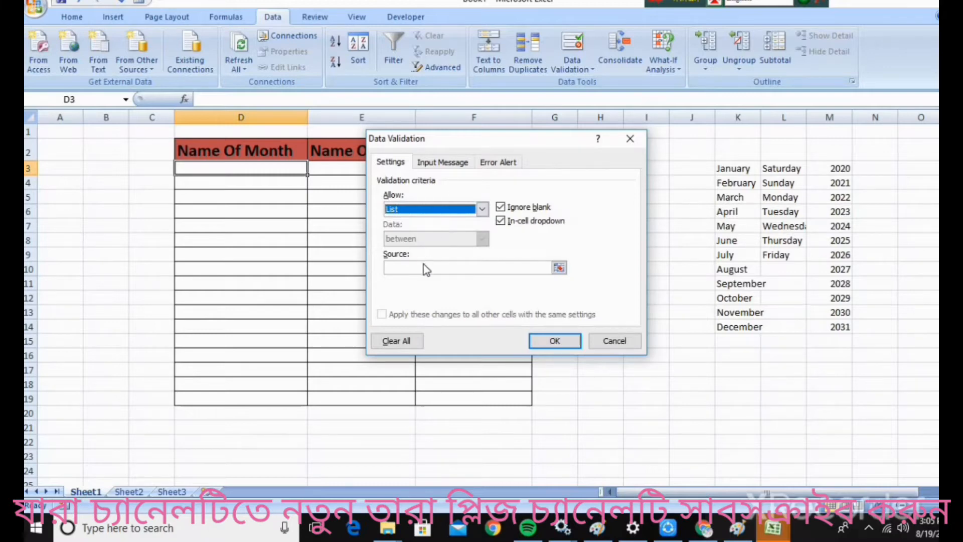
{"action": "left_click", "coordinate": [407, 266]}
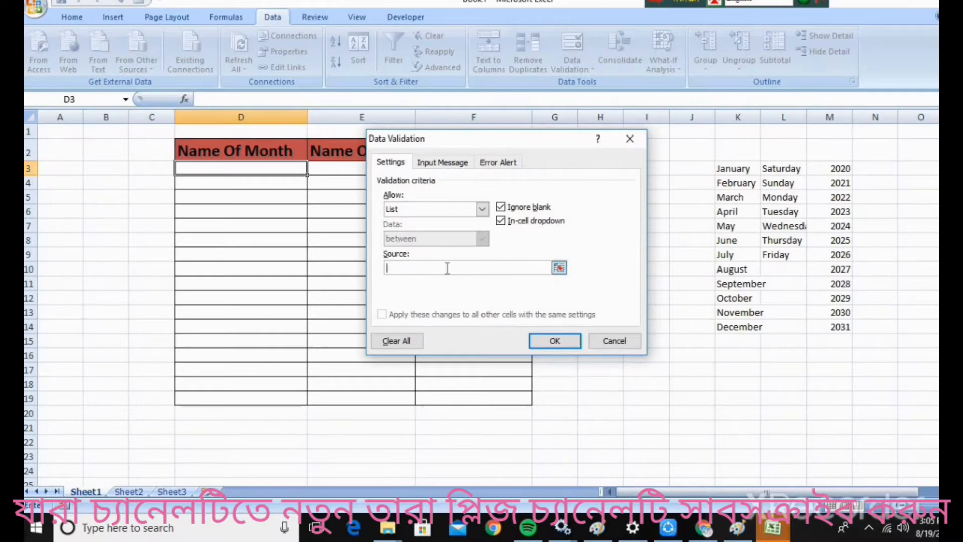
{"action": "left_click_drag", "start_coordinate": [734, 169], "coordinate": [718, 329]}
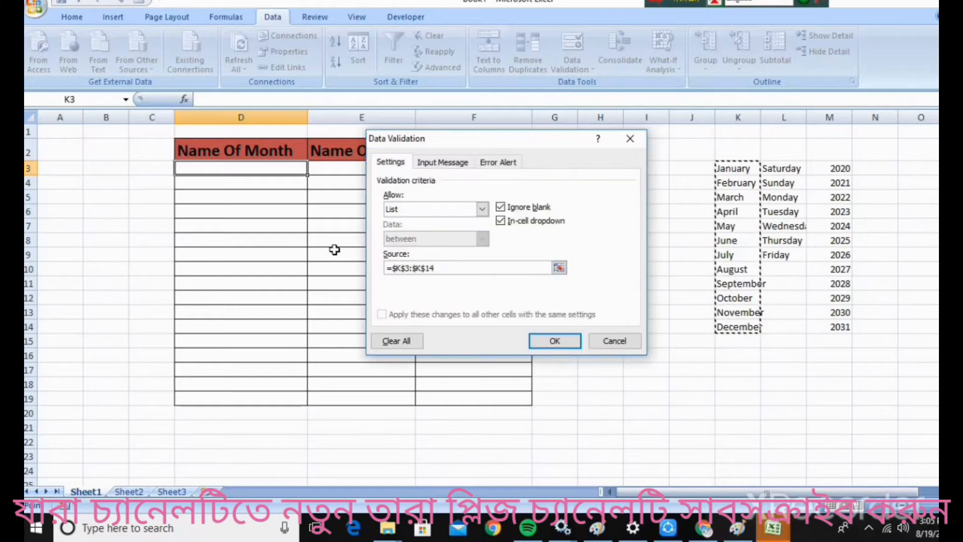
{"action": "left_click", "coordinate": [553, 340]}
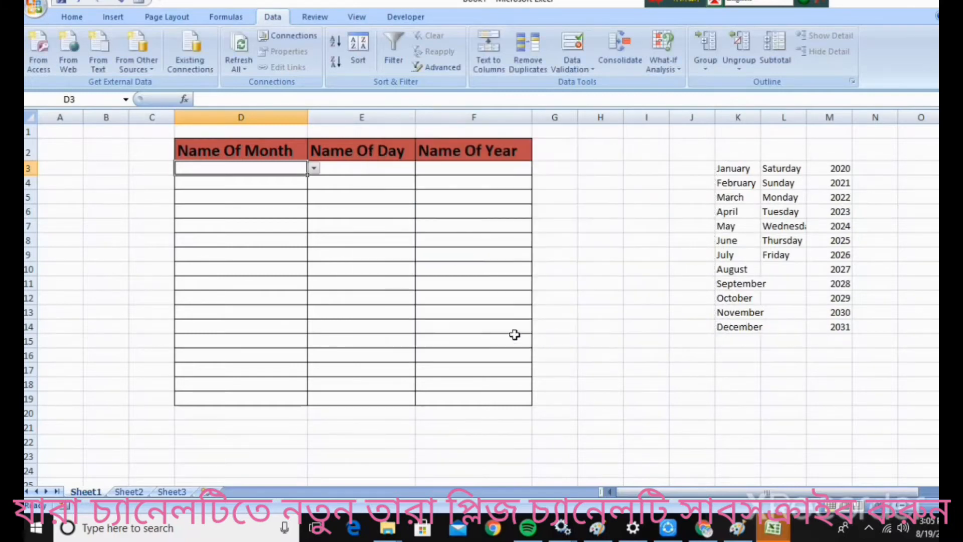
- Fill the month drop-down from D3 down through D19 of the Name Of Month column
{"action": "left_click", "coordinate": [318, 220]}
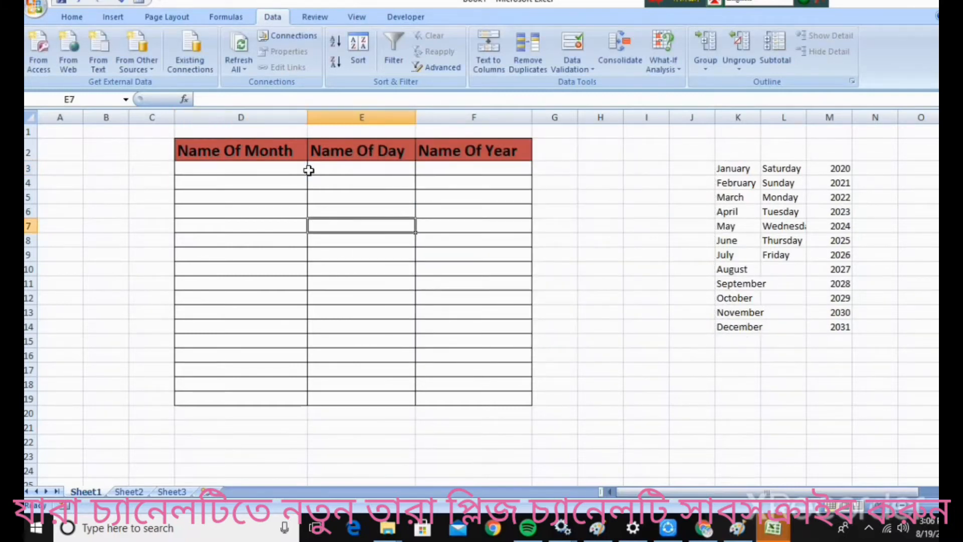
{"action": "left_click", "coordinate": [303, 169]}
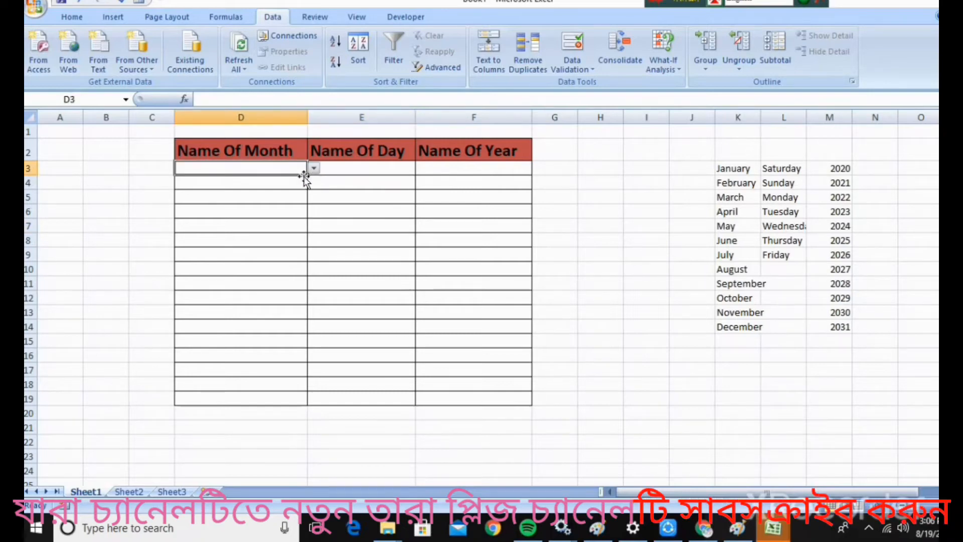
{"action": "left_click_drag", "start_coordinate": [306, 174], "coordinate": [296, 397]}
{"action": "left_click", "coordinate": [348, 299]}
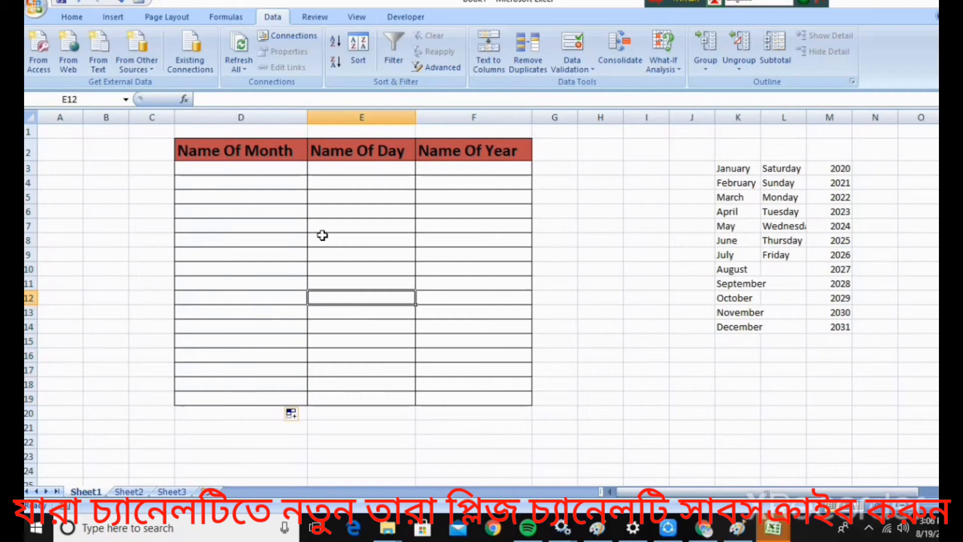
- Choose March from the month drop-downs in cells D3 and D12
{"action": "left_click", "coordinate": [268, 168]}
{"action": "left_click", "coordinate": [314, 171]}
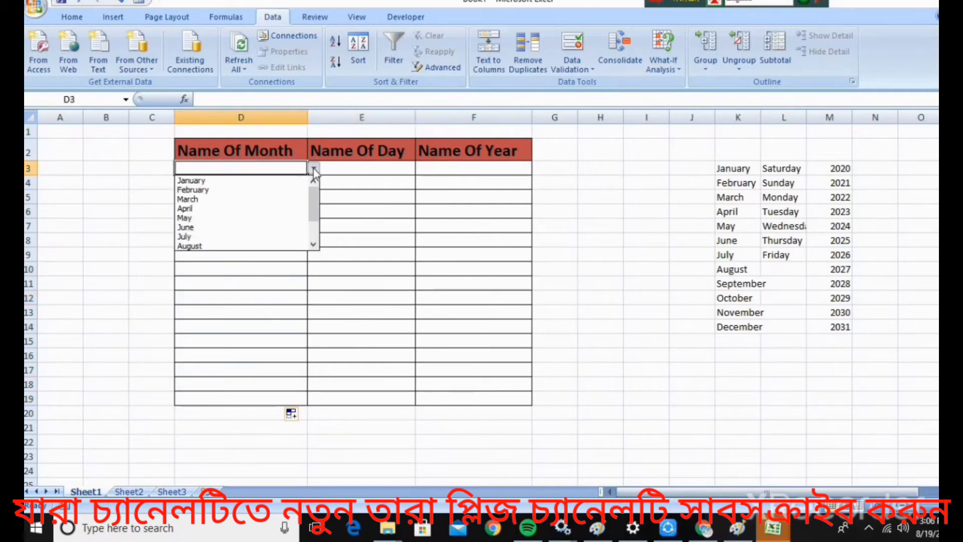
{"action": "left_click", "coordinate": [221, 200]}
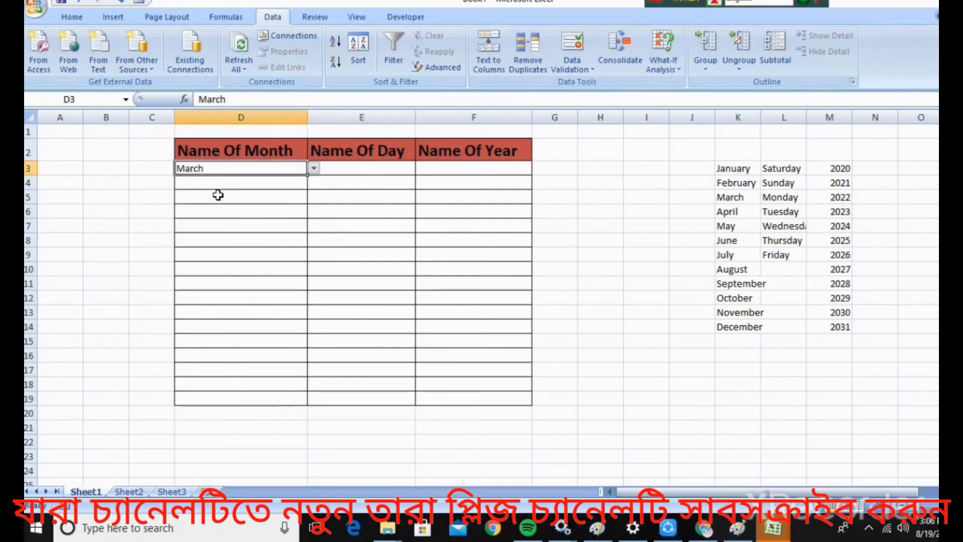
{"action": "left_click", "coordinate": [275, 297]}
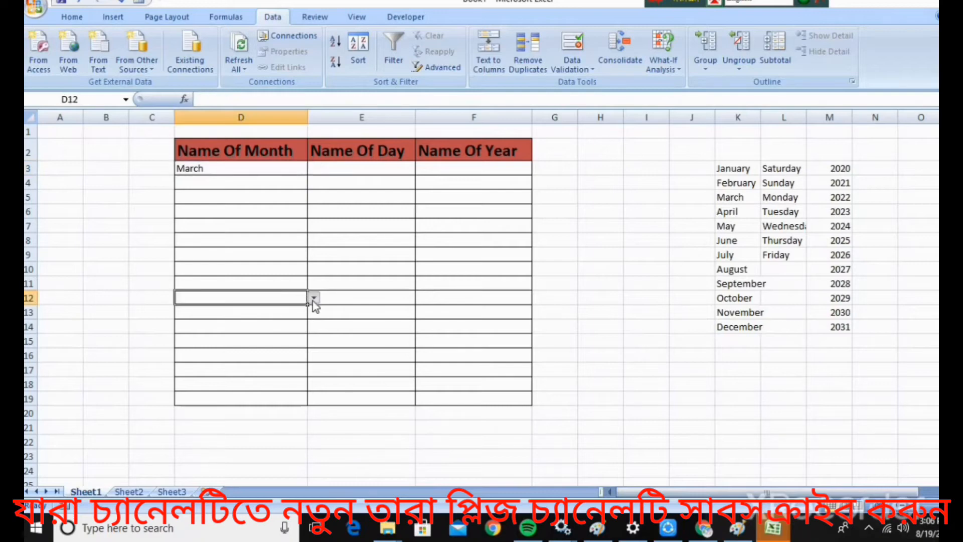
{"action": "left_click", "coordinate": [313, 297]}
{"action": "left_click", "coordinate": [215, 330]}
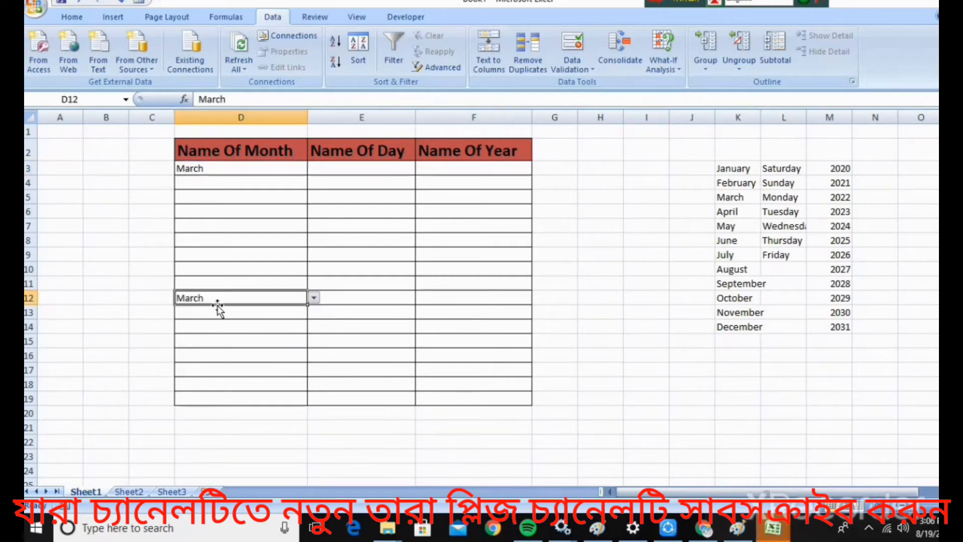
- Choose July from the month drop-down in cell D14
{"action": "left_click", "coordinate": [344, 361]}
{"action": "left_click", "coordinate": [267, 322]}
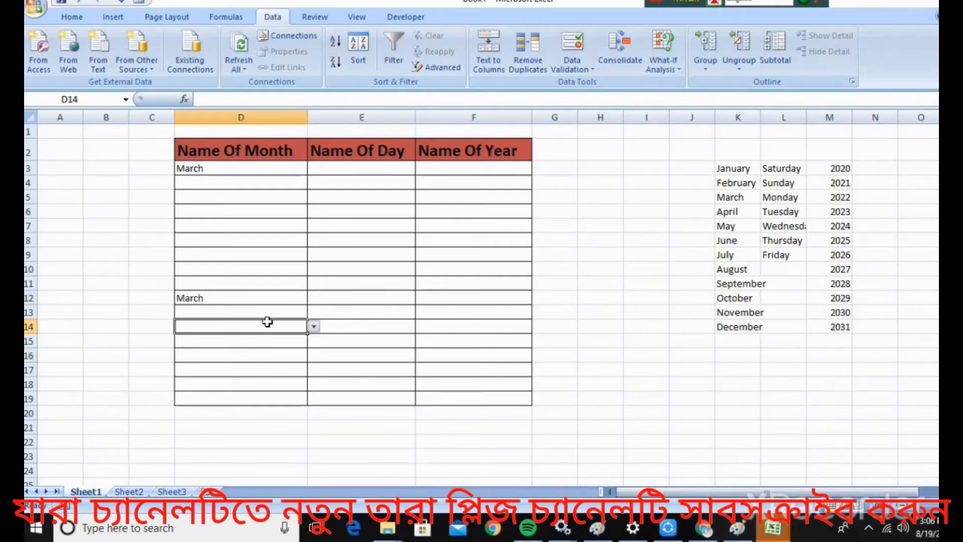
{"action": "left_click", "coordinate": [314, 327]}
{"action": "left_click", "coordinate": [224, 396]}
{"action": "left_click", "coordinate": [582, 240]}
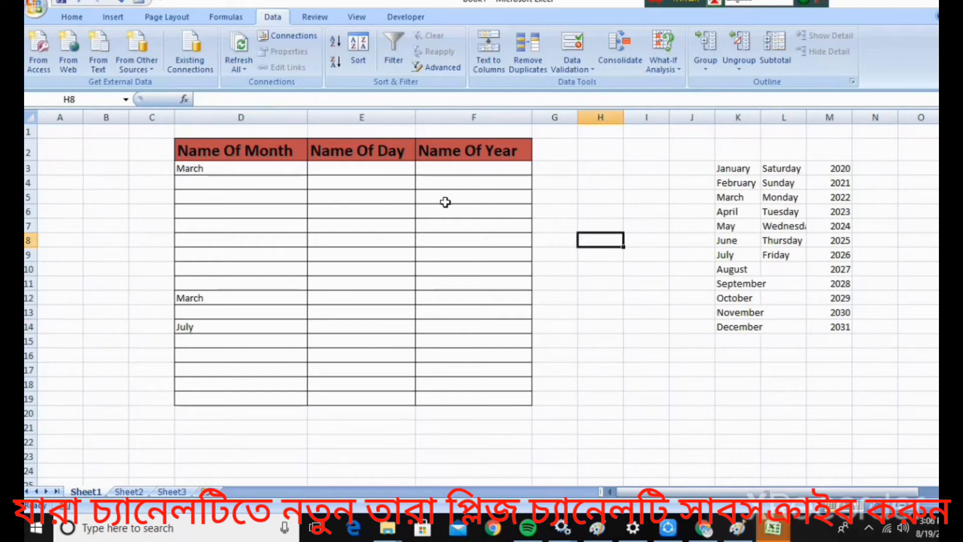
- Apply list validation to cell E3 with the day names in =$L$3:$L$9 as source, and fill it down through E18
{"action": "left_click", "coordinate": [366, 173]}
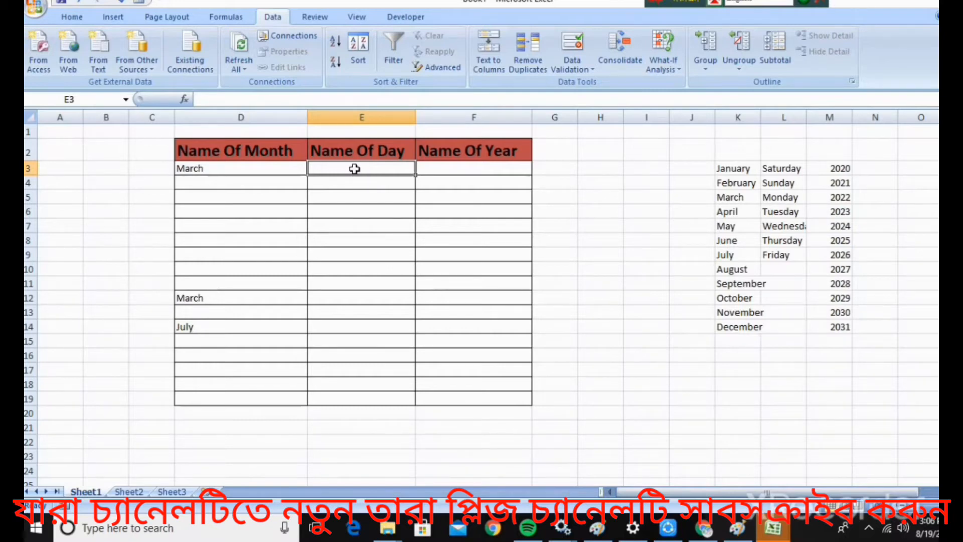
{"action": "left_click", "coordinate": [566, 59]}
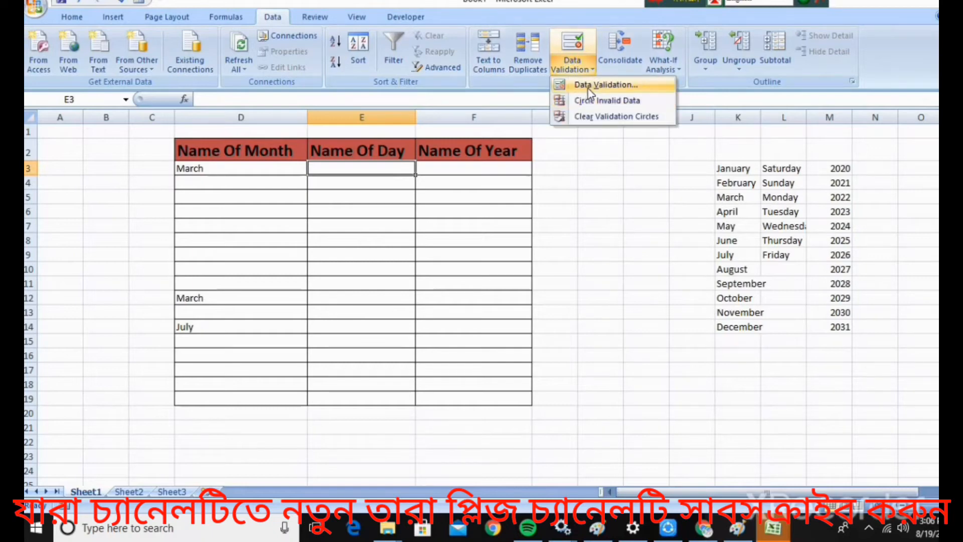
{"action": "left_click", "coordinate": [587, 85]}
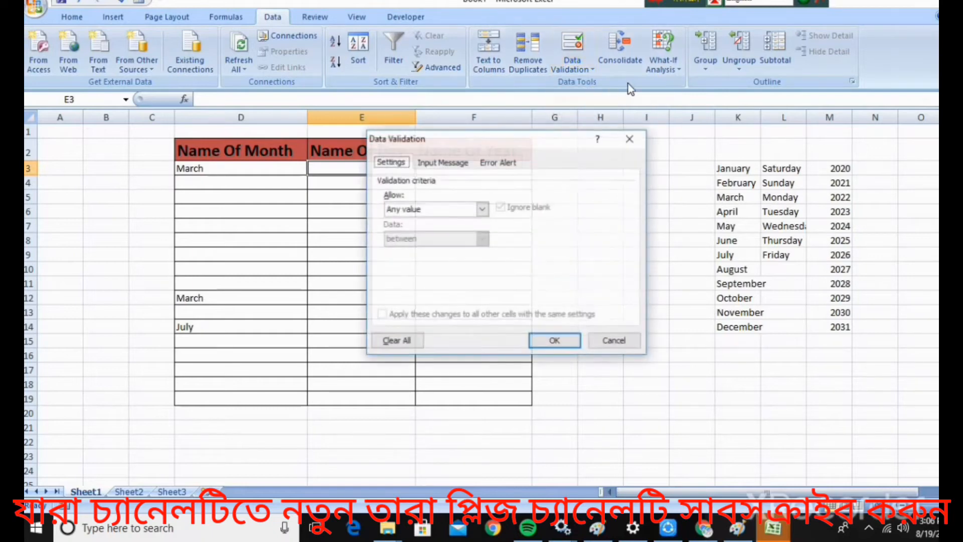
{"action": "left_click", "coordinate": [427, 209]}
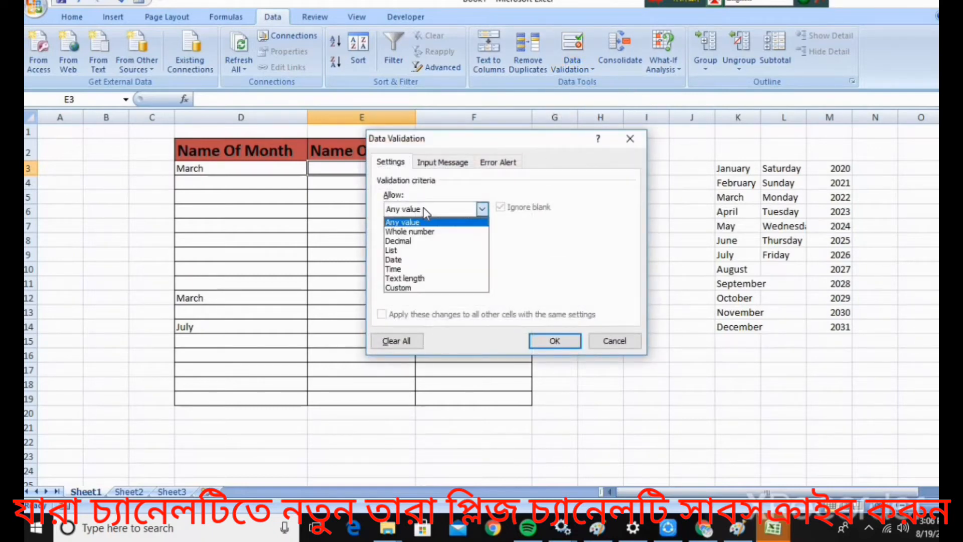
{"action": "left_click", "coordinate": [403, 252]}
{"action": "left_click", "coordinate": [427, 265]}
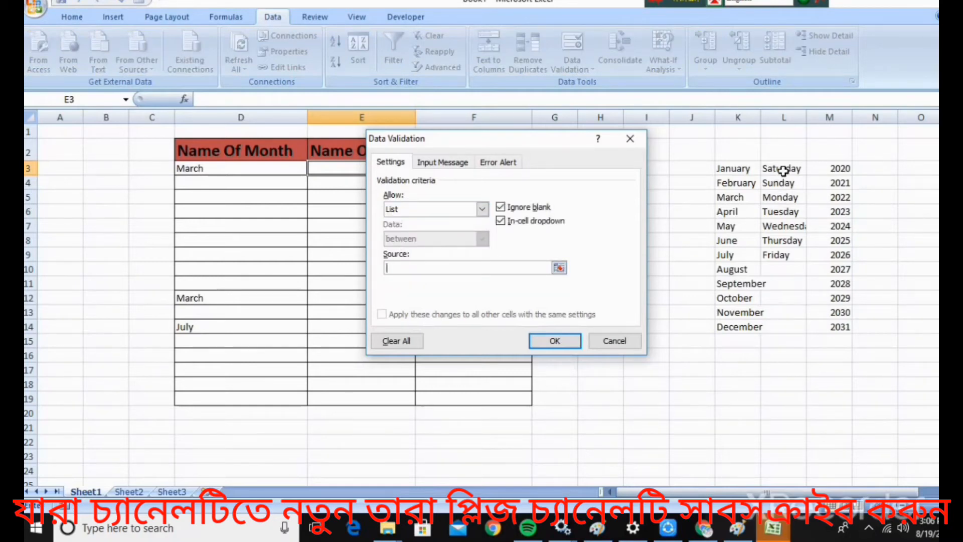
{"action": "left_click_drag", "start_coordinate": [783, 171], "coordinate": [783, 254]}
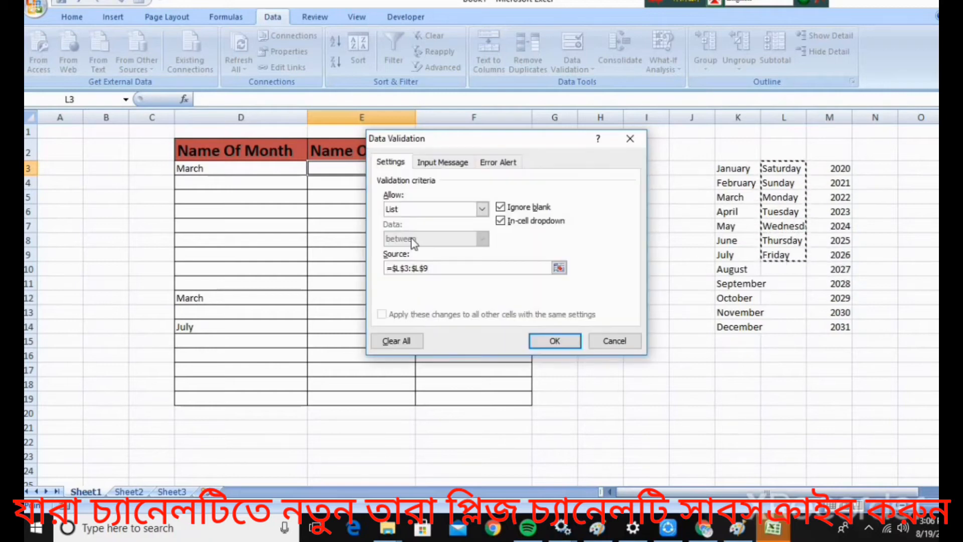
{"action": "left_click", "coordinate": [551, 340]}
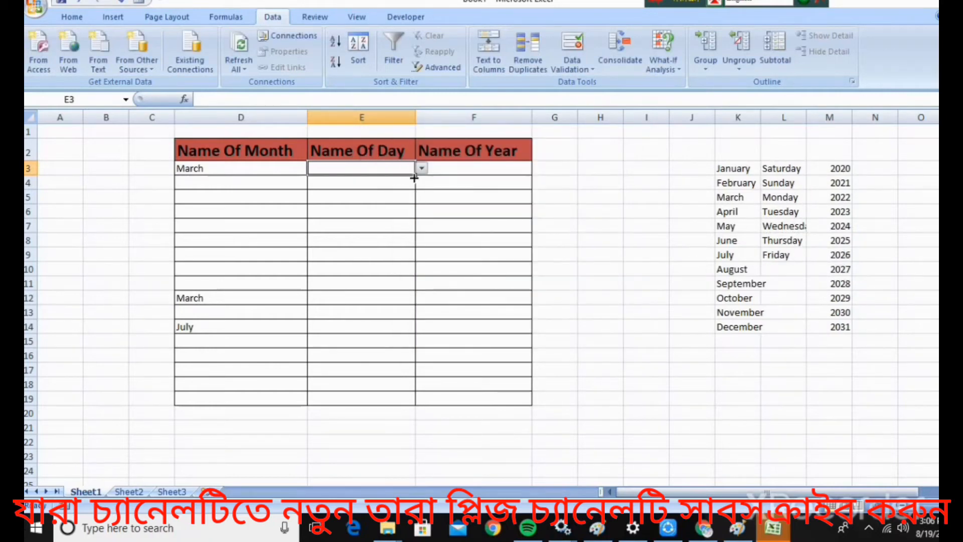
{"action": "left_click_drag", "start_coordinate": [414, 178], "coordinate": [395, 398]}
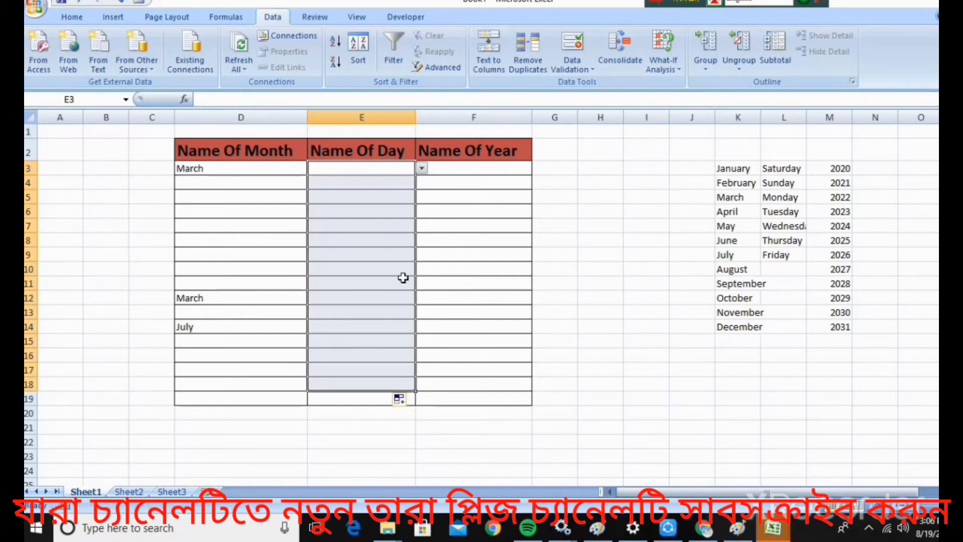
- Choose Sunday from the day drop-down in cell E3 and Wednesday from the one in cell E8
{"action": "left_click", "coordinate": [421, 169]}
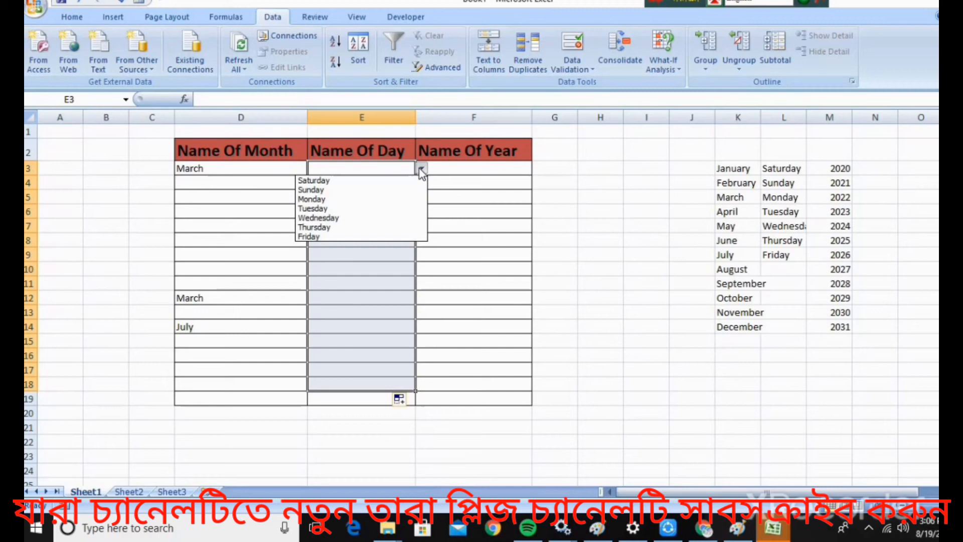
{"action": "left_click", "coordinate": [338, 190]}
{"action": "left_click", "coordinate": [386, 245]}
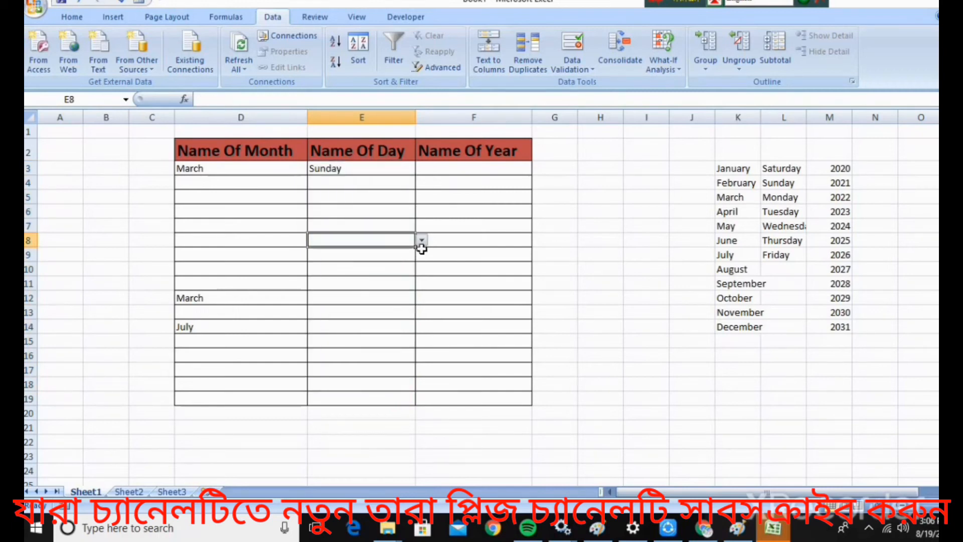
{"action": "left_click", "coordinate": [424, 242]}
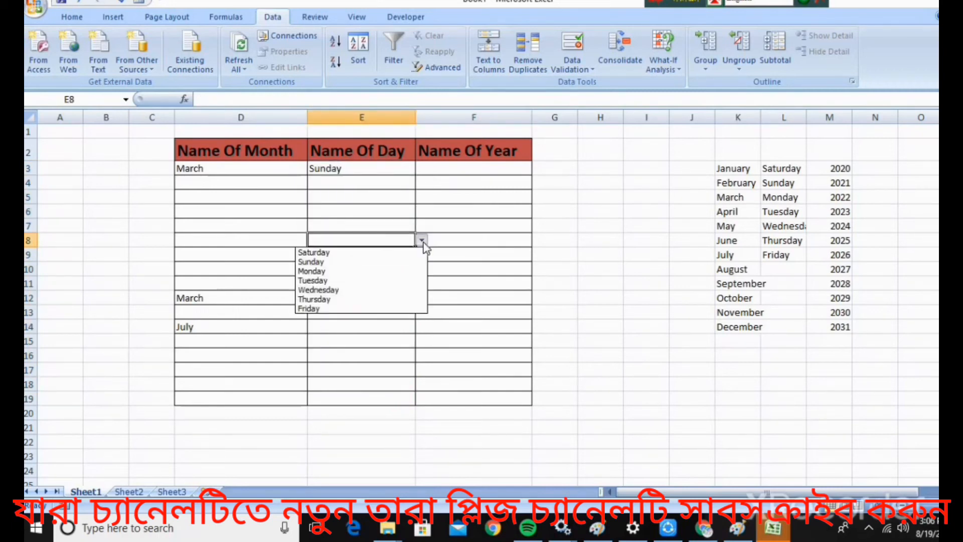
{"action": "left_click", "coordinate": [331, 293]}
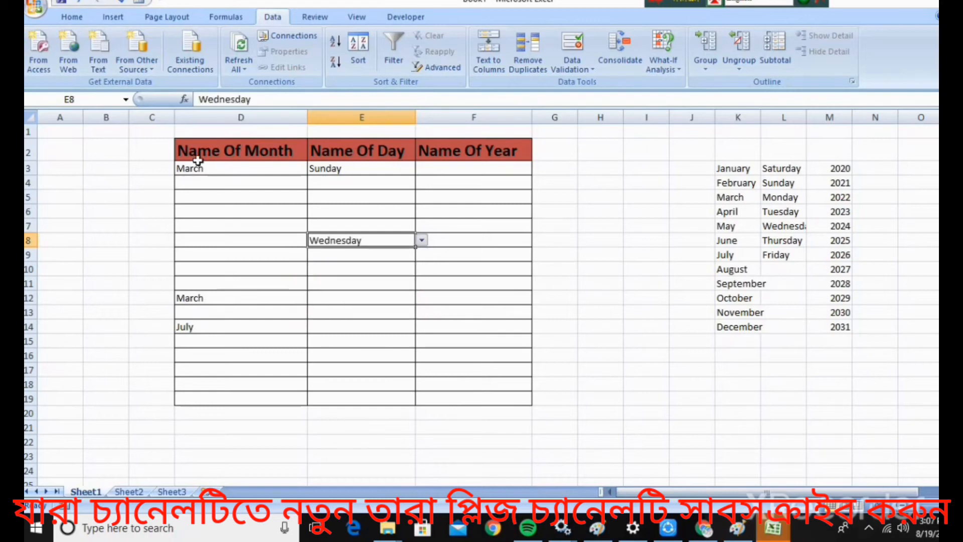
{"action": "left_click", "coordinate": [608, 326]}
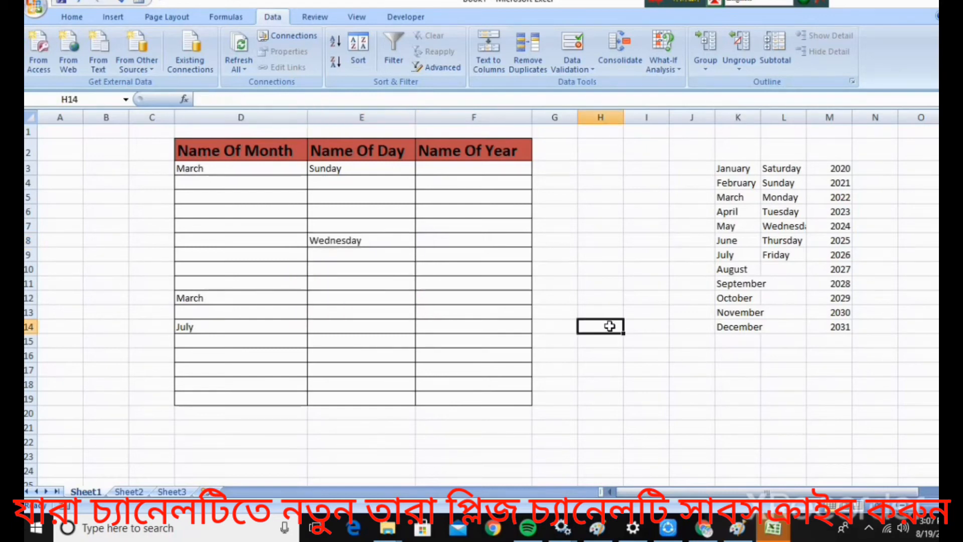
- Apply list validation to cell F3 with the years in =$M$3:$M$14 as source, and fill it down through F18
{"action": "left_click", "coordinate": [488, 168]}
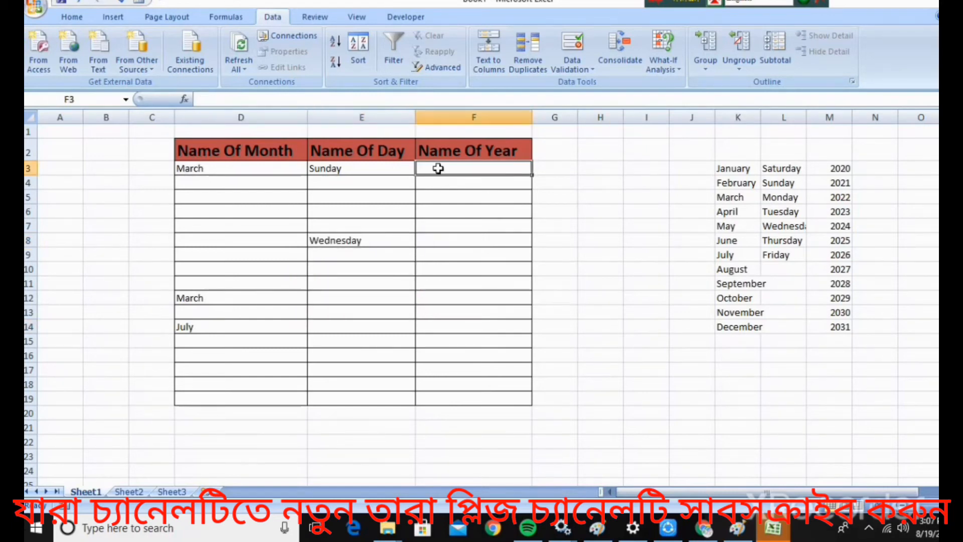
{"action": "left_click", "coordinate": [572, 51]}
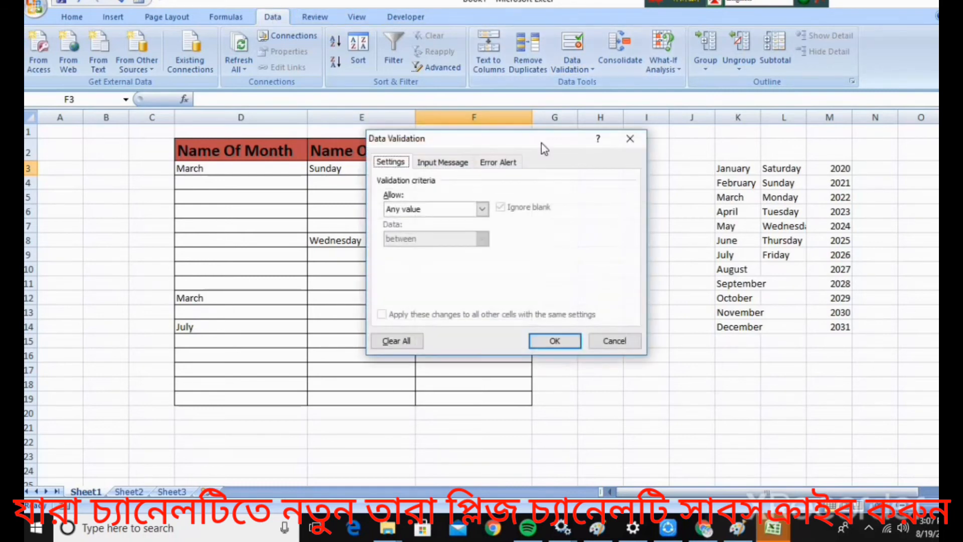
{"action": "left_click", "coordinate": [437, 208]}
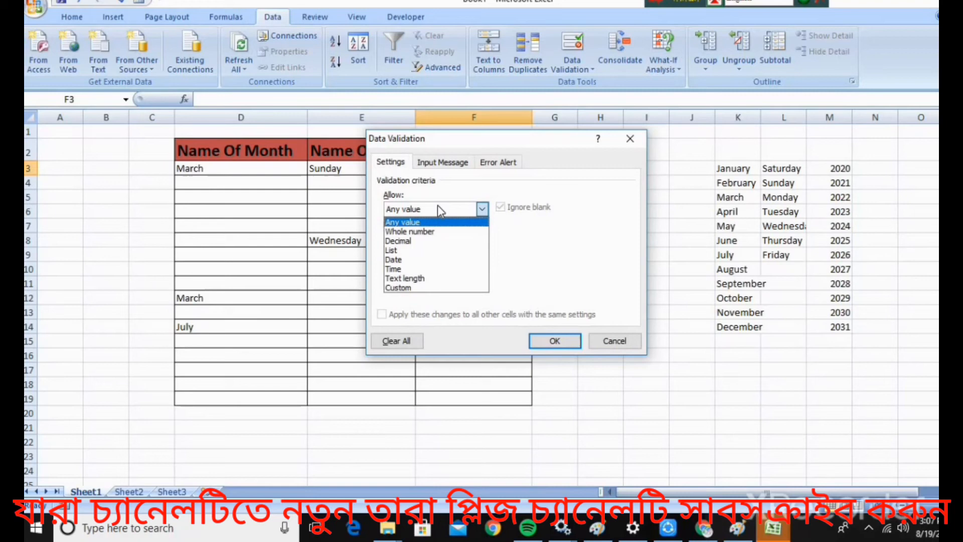
{"action": "left_click", "coordinate": [414, 250]}
{"action": "left_click", "coordinate": [441, 269]}
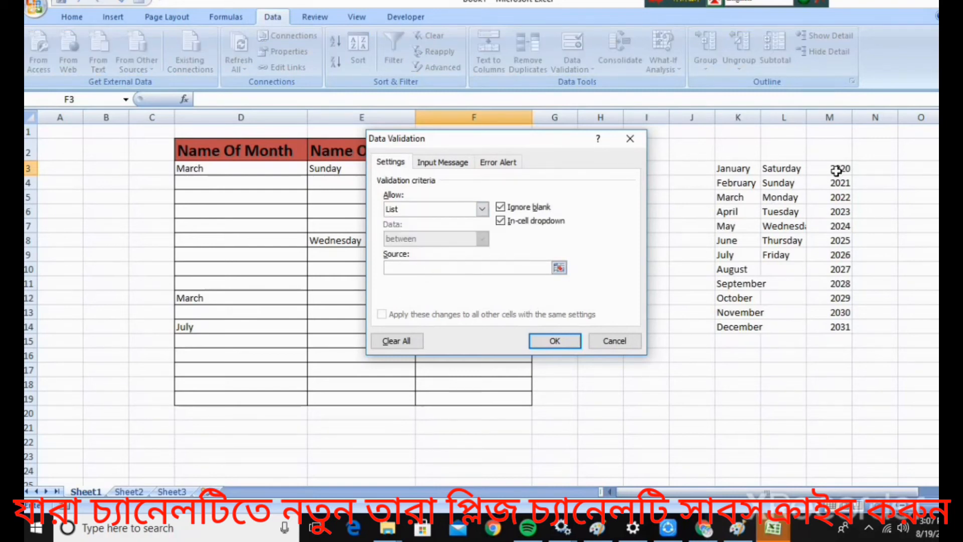
{"action": "left_click_drag", "start_coordinate": [837, 170], "coordinate": [838, 323]}
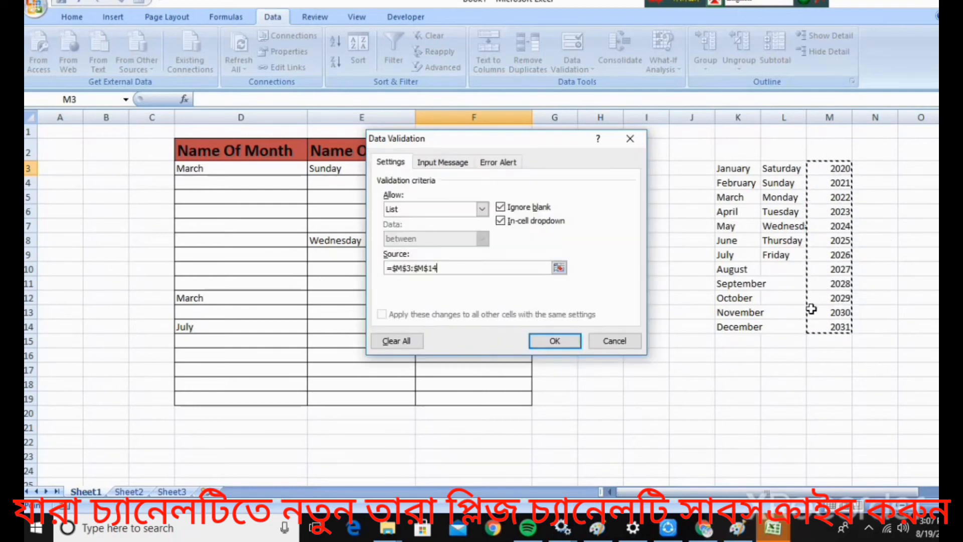
{"action": "left_click", "coordinate": [552, 341]}
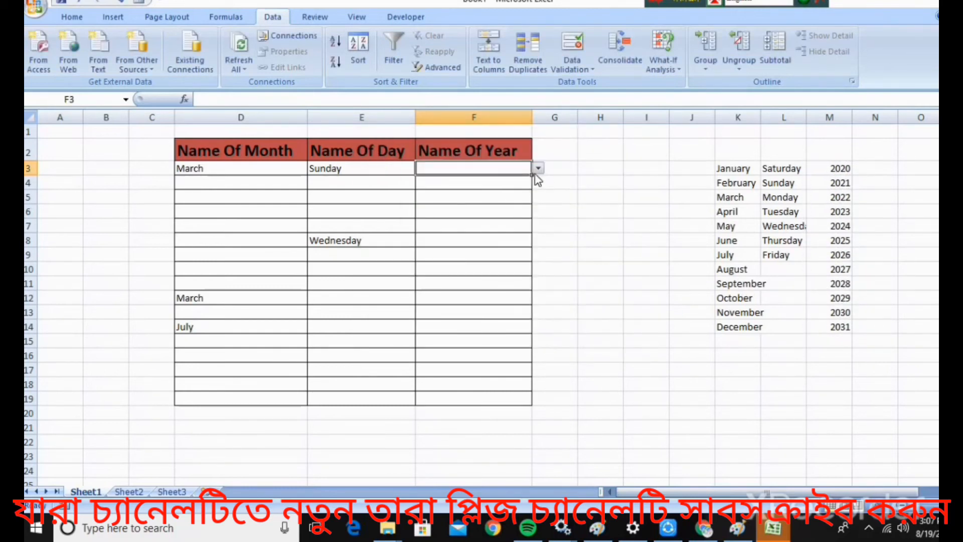
{"action": "left_click_drag", "start_coordinate": [531, 175], "coordinate": [514, 393]}
{"action": "left_click", "coordinate": [684, 355]}
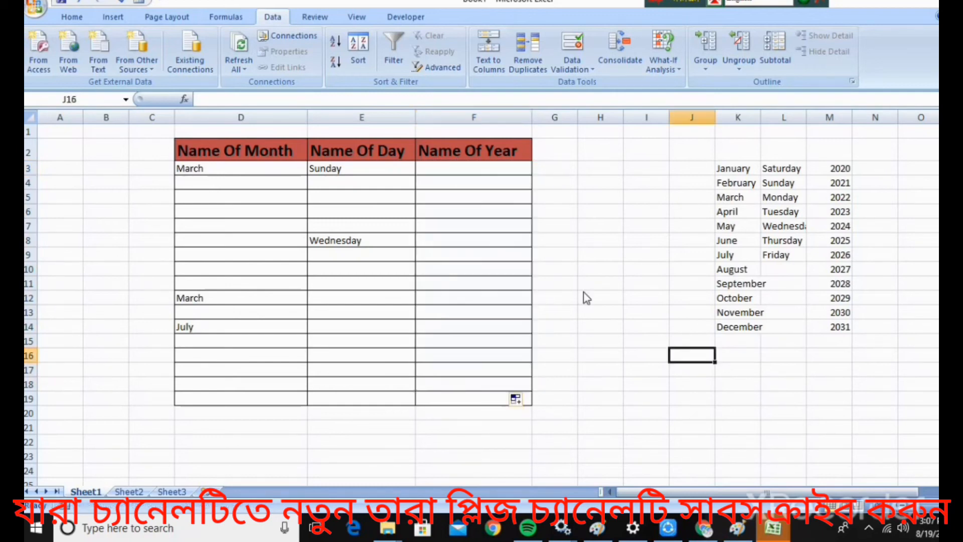
- Choose 2022 from the year drop-down in cell F4
{"action": "left_click", "coordinate": [495, 181]}
{"action": "left_click", "coordinate": [538, 182]}
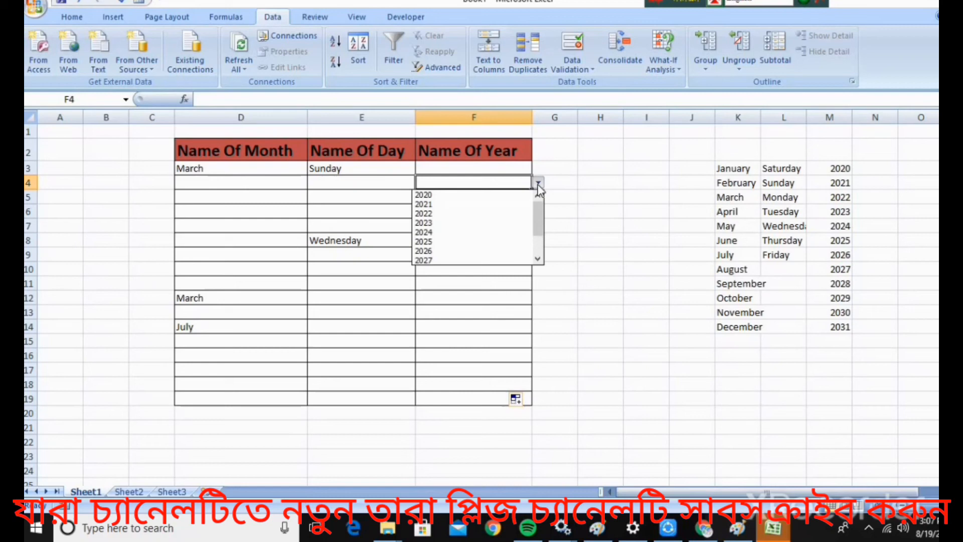
{"action": "left_click", "coordinate": [446, 214]}
{"action": "left_click", "coordinate": [643, 320]}
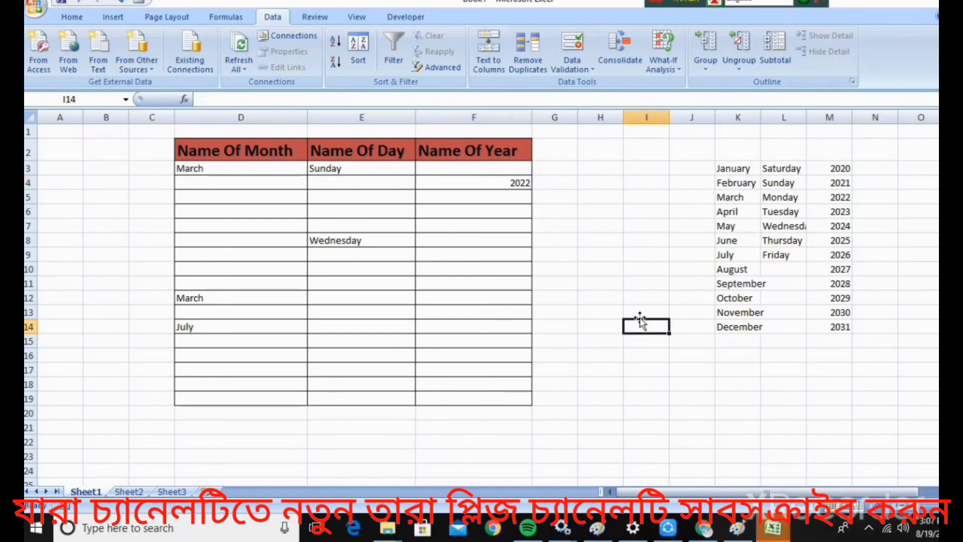
{"action": "left_click", "coordinate": [499, 269]}
{"action": "left_click", "coordinate": [537, 269]}
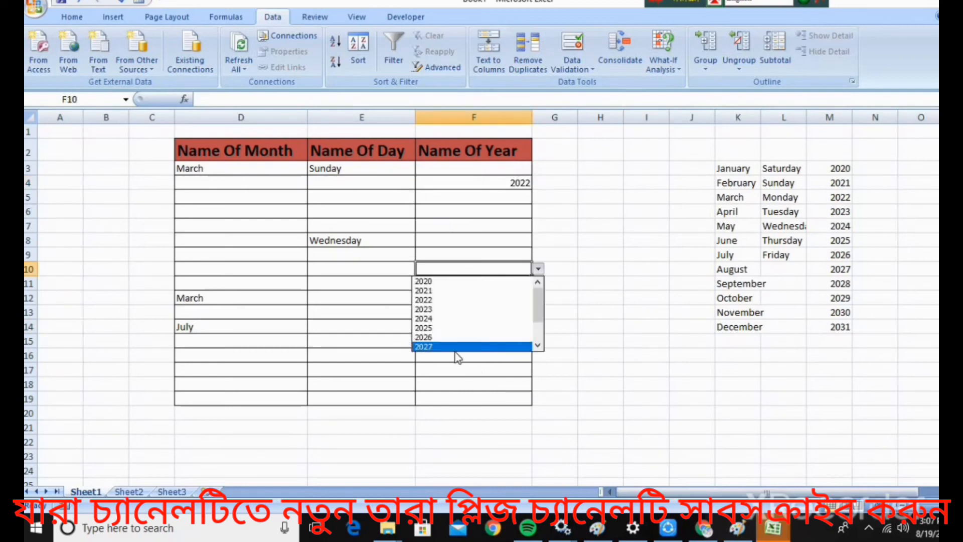
{"action": "left_click", "coordinate": [627, 359]}
{"action": "left_click", "coordinate": [686, 358]}
- Choose 2023 from the year drop-down in cell F10 and 2024 from the one in cell F14
{"action": "left_click", "coordinate": [517, 269]}
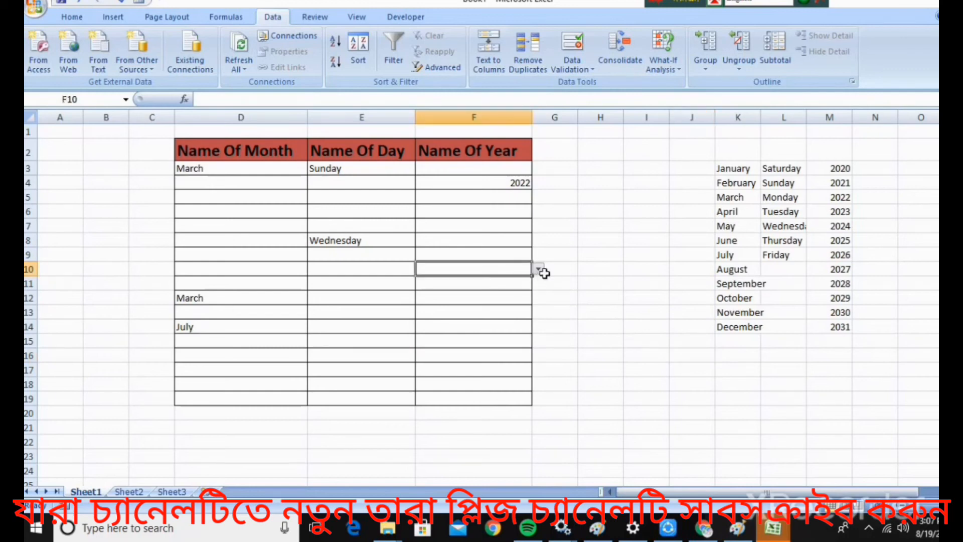
{"action": "left_click", "coordinate": [537, 268]}
{"action": "left_click", "coordinate": [465, 310]}
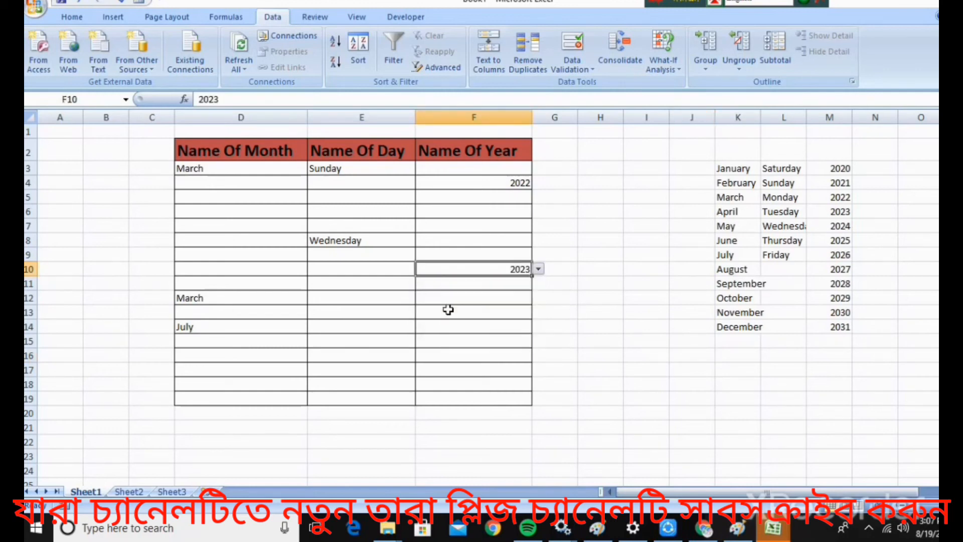
{"action": "left_click", "coordinate": [500, 328]}
{"action": "left_click", "coordinate": [538, 326]}
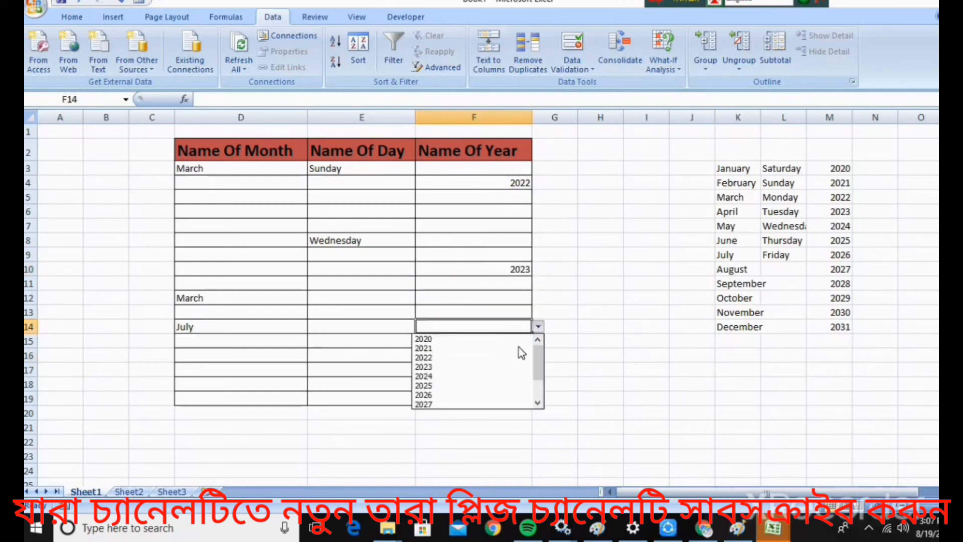
{"action": "left_click", "coordinate": [421, 376]}
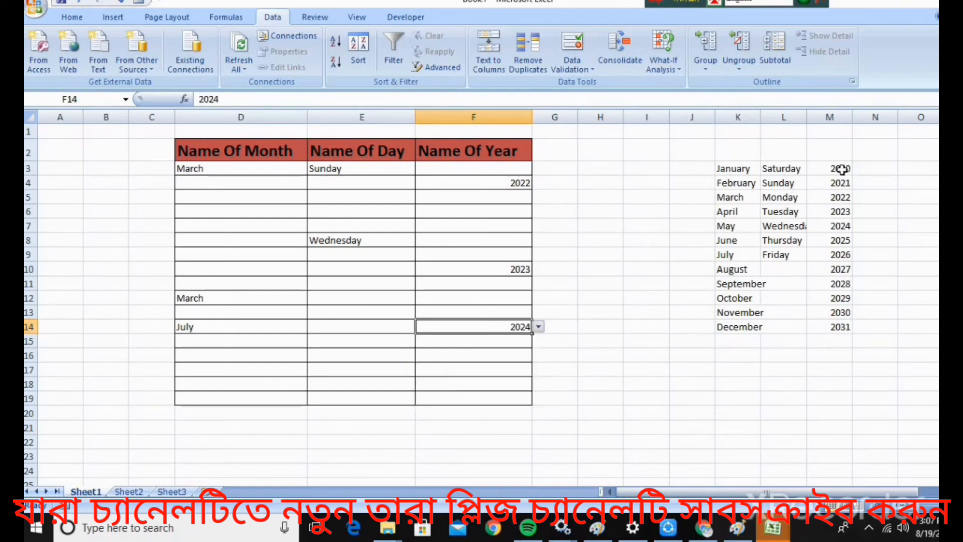
{"action": "left_click", "coordinate": [682, 386]}
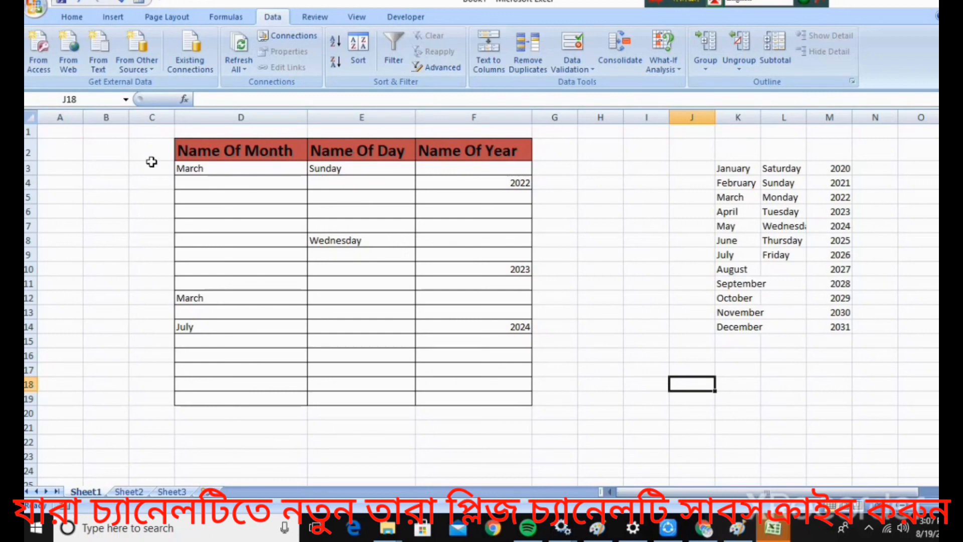
- Center the contents of the table cells D3:F19 horizontally
{"action": "mouse_move", "coordinate": [207, 171]}
{"action": "left_mouse_down"}
{"action": "mouse_move", "coordinate": [232, 297]}
{"action": "mouse_move", "coordinate": [441, 383]}
{"action": "mouse_move", "coordinate": [441, 400]}
{"action": "left_mouse_up"}
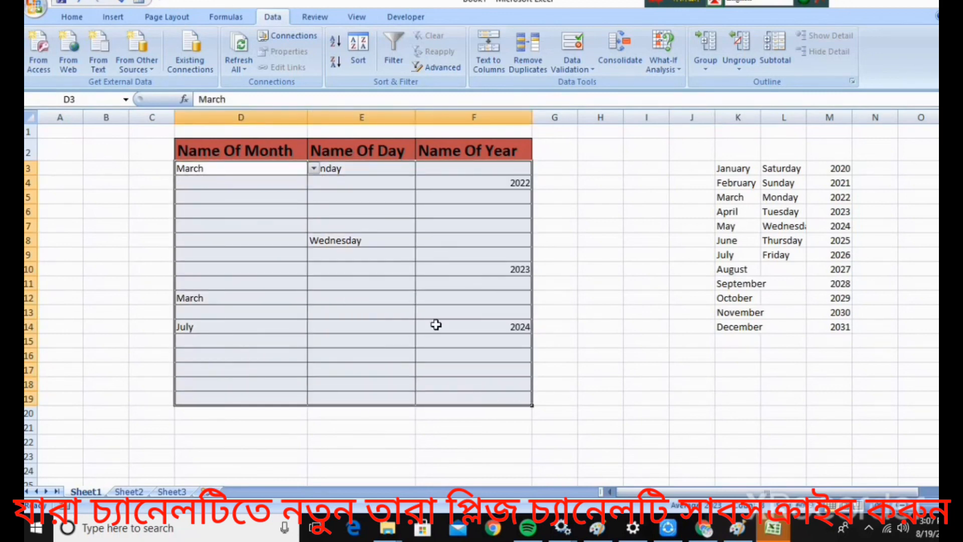
{"action": "left_click", "coordinate": [72, 17]}
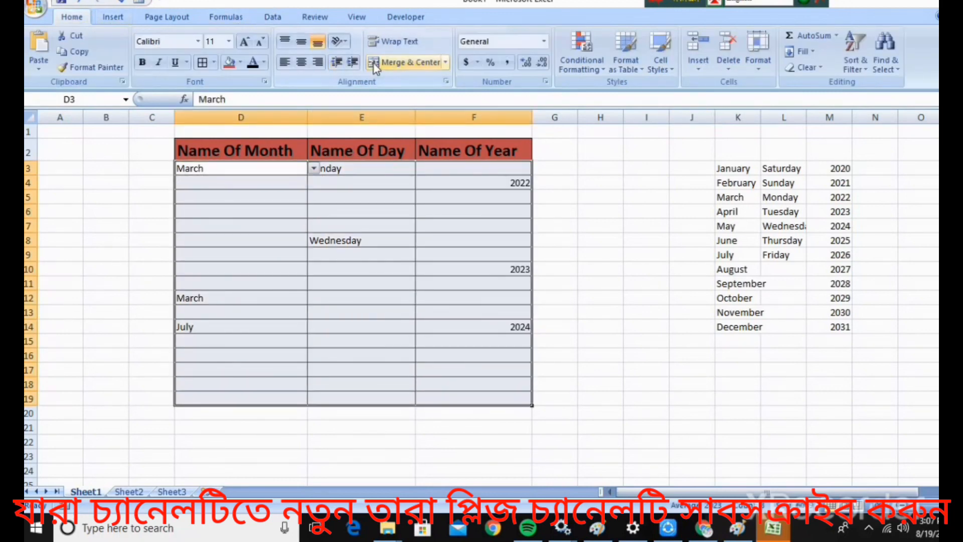
{"action": "left_click", "coordinate": [301, 62]}
{"action": "left_click", "coordinate": [609, 211]}
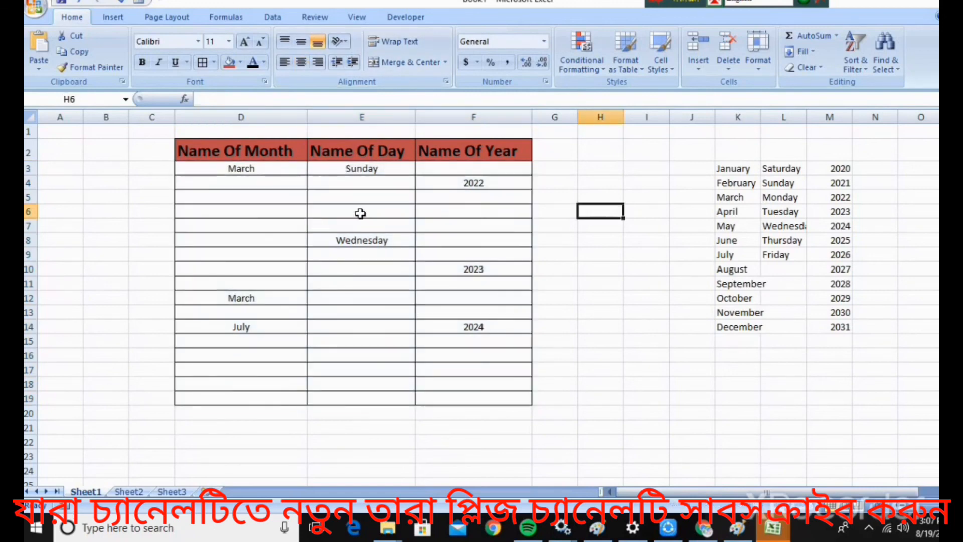